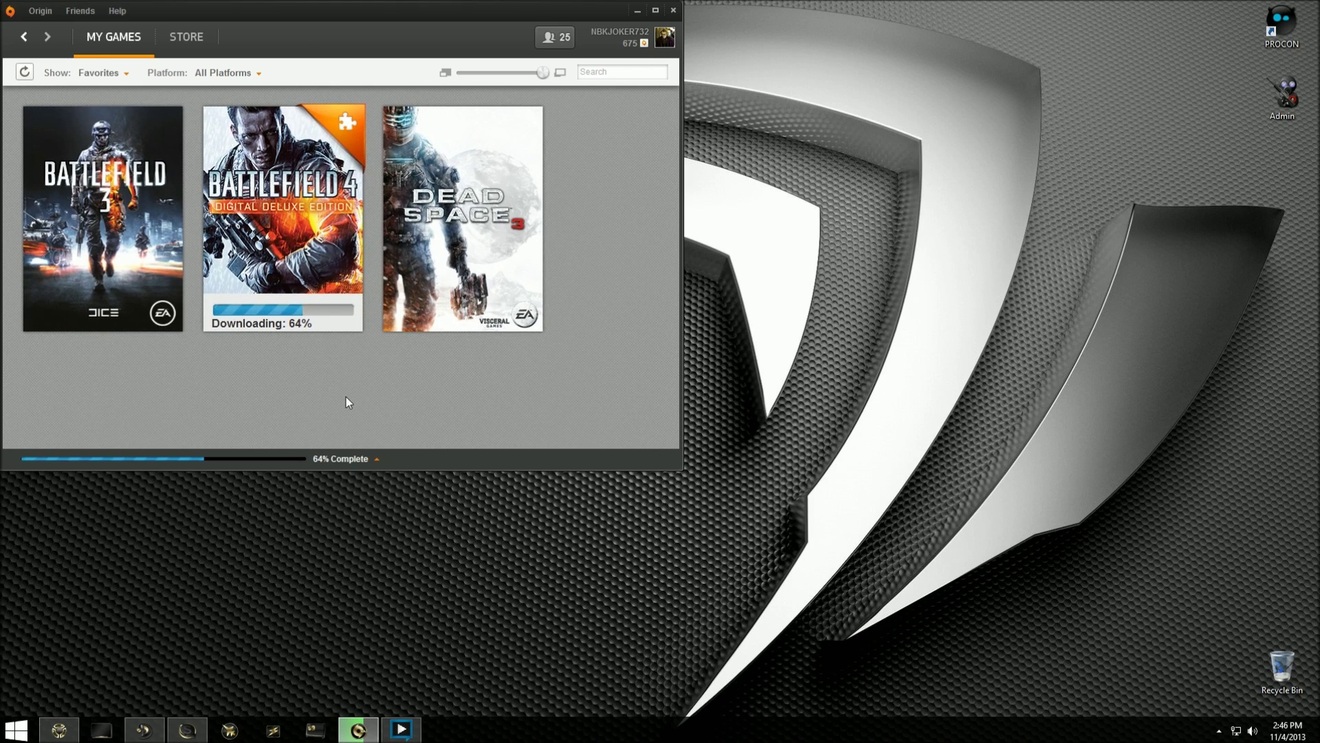
Open Battlefield 3's game details page from its library tile's context menu
{"action": "left_click", "coordinate": [127, 236]}
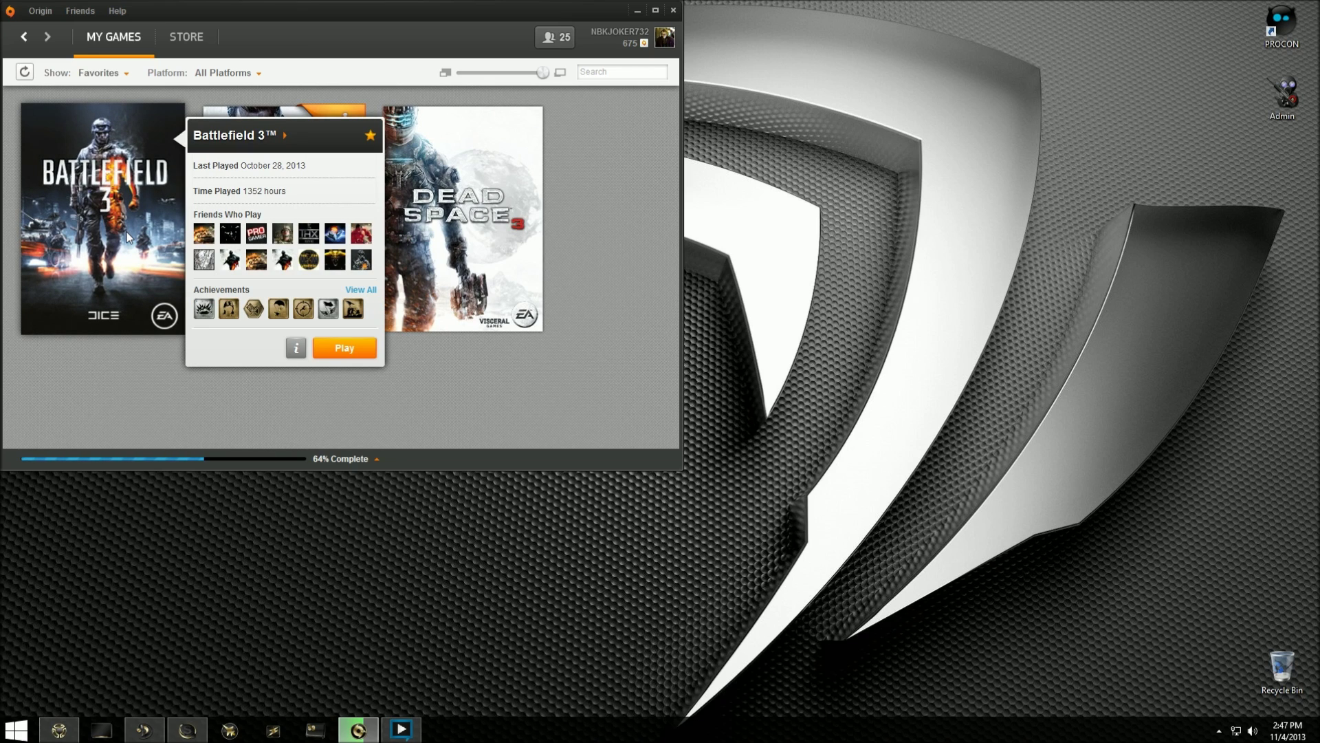
{"action": "right_click", "coordinate": [128, 236]}
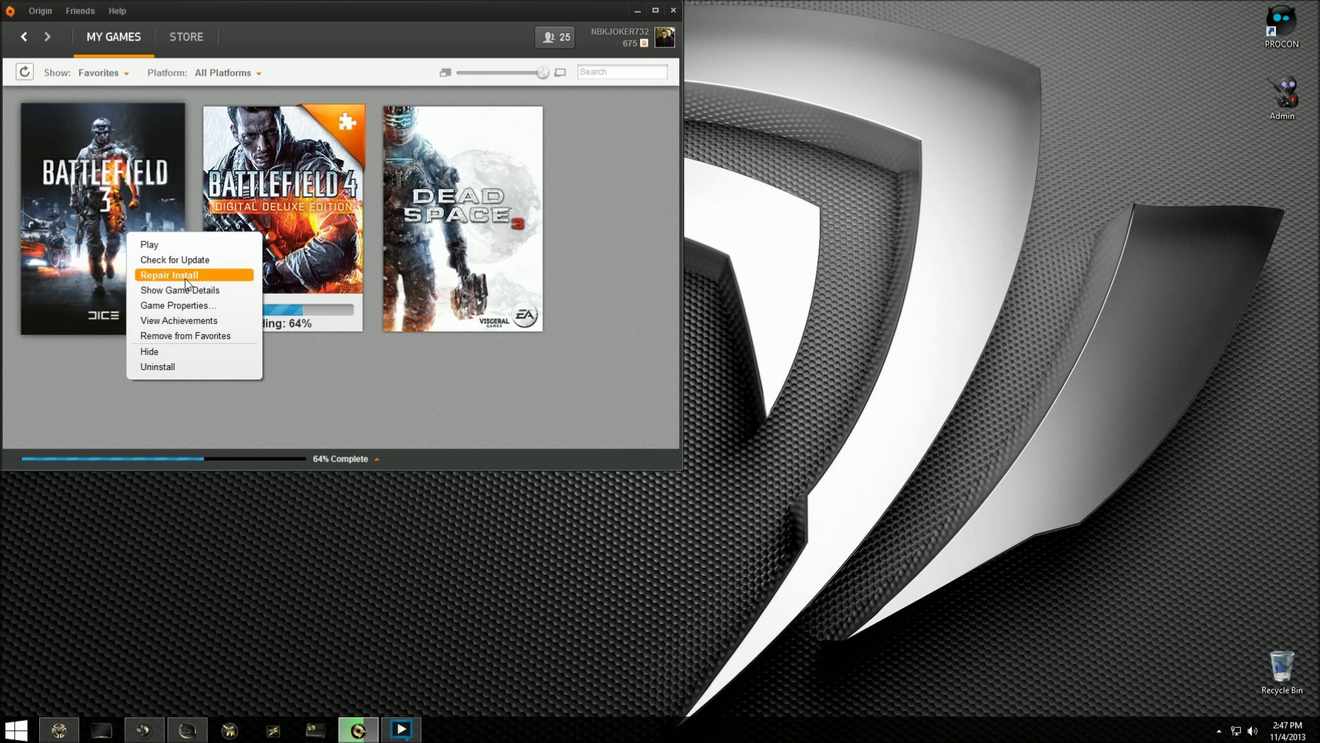
{"action": "left_click", "coordinate": [206, 290]}
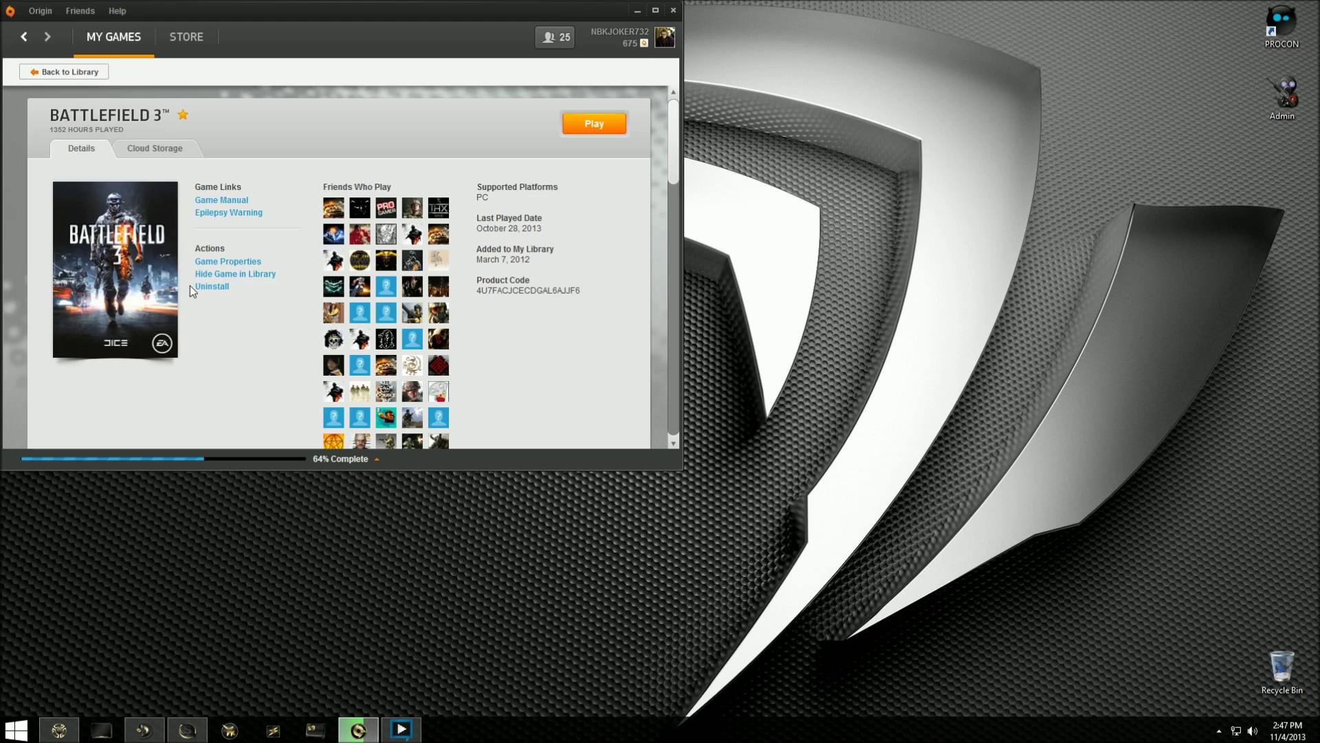
On Battlefield 3's Cloud Storage tab, untick 'Enable cloud storage for all games'
{"action": "left_click", "coordinate": [160, 149]}
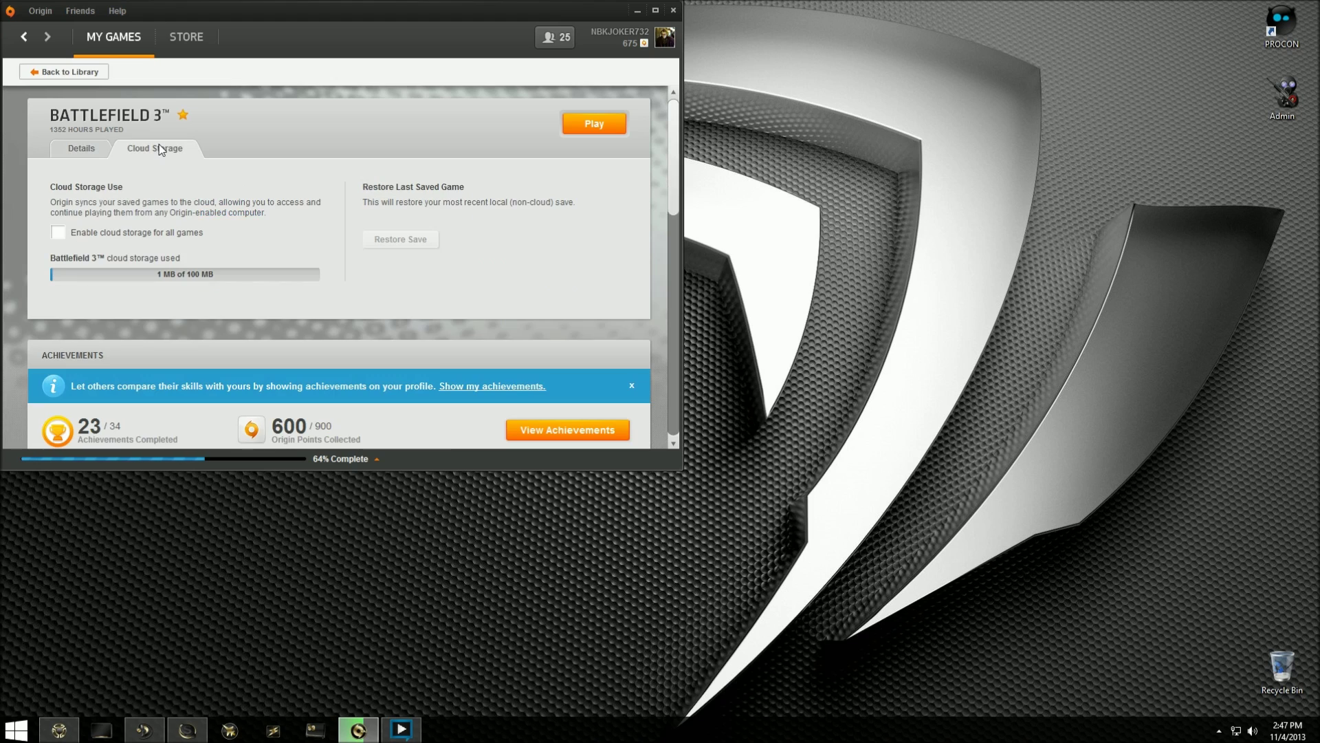
{"action": "left_click", "coordinate": [53, 227]}
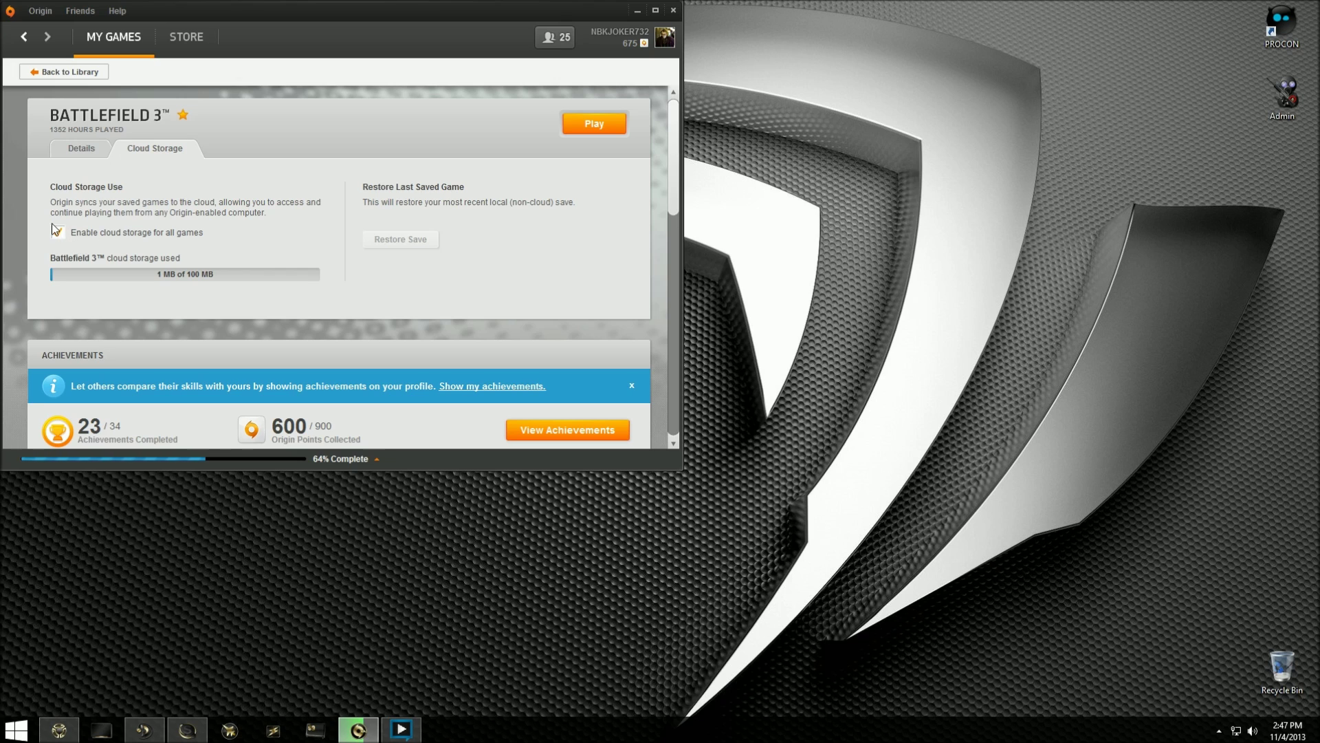
Go back from Battlefield 3's details to the My Games library view
{"action": "left_click", "coordinate": [75, 73]}
{"action": "mouse_move", "coordinate": [284, 207]}
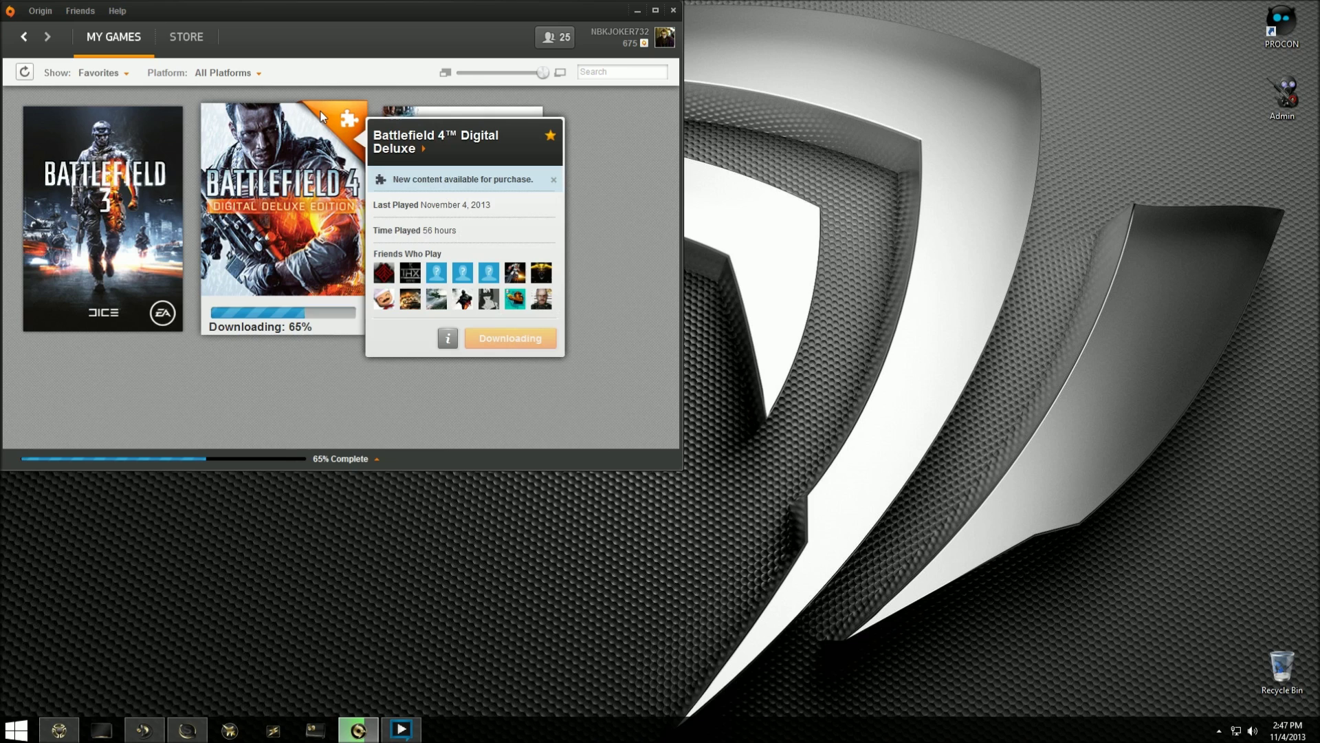